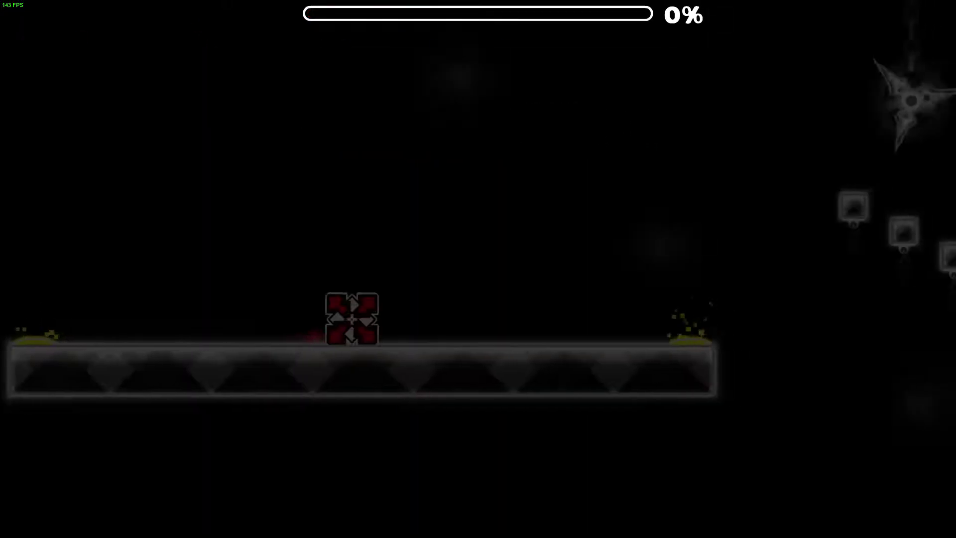
- Clear Lacheln's opening cube section by hitting the pink, cyan, yellow and green orbs
key(space)
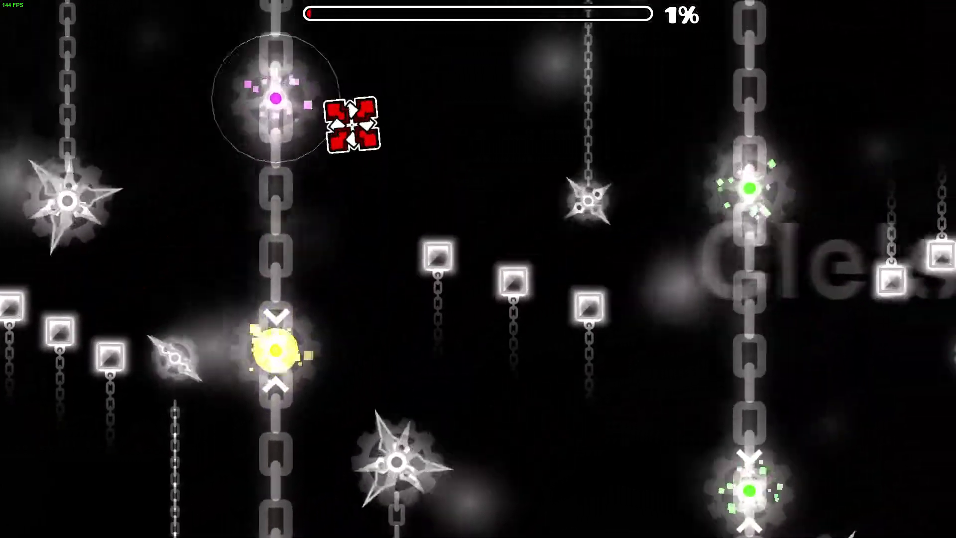
key(space)
key(space)
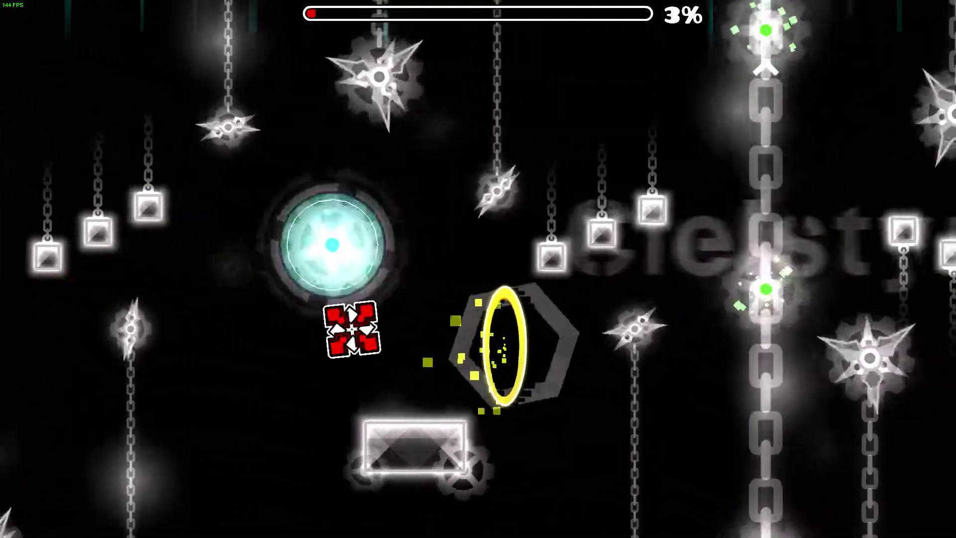
key(space)
key(space)
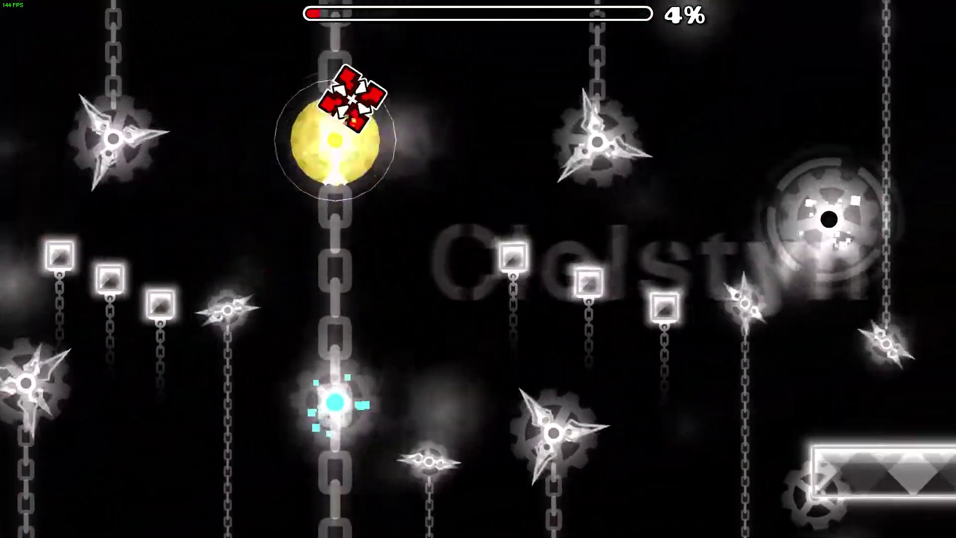
key(space)
key(space)
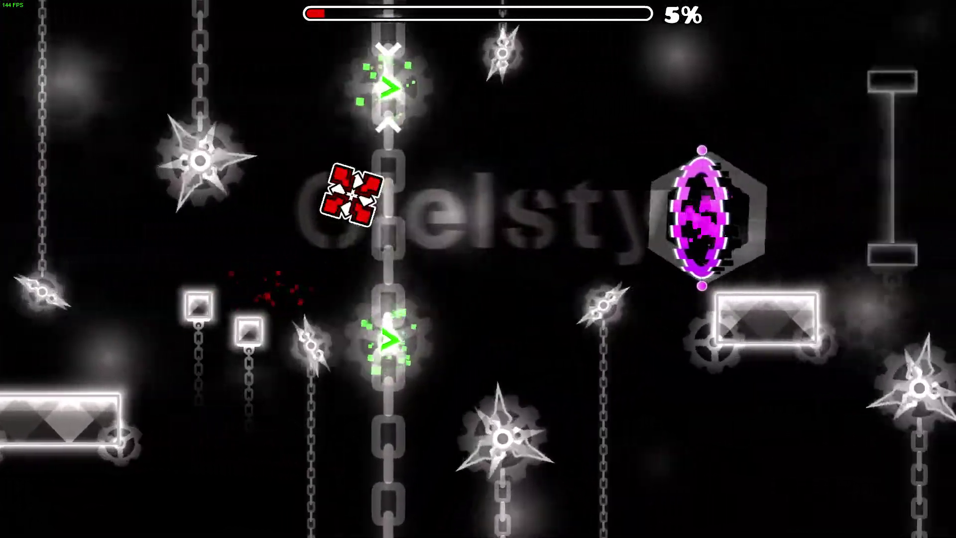
key(space)
key(space)
key(space)
key(space)
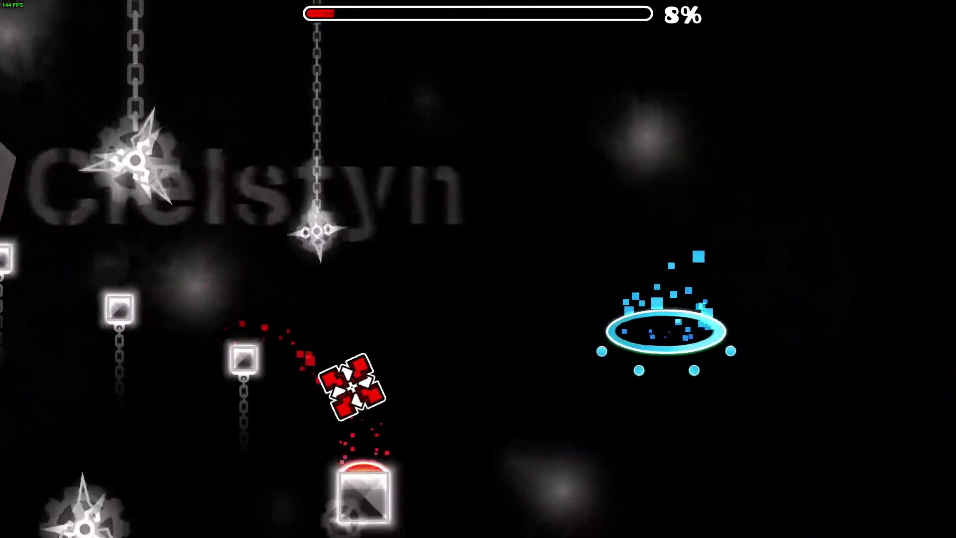
key(space)
key(space)
- Zigzag the wave between the dark blocks of the narrow corridor into the ship portal
key(space)
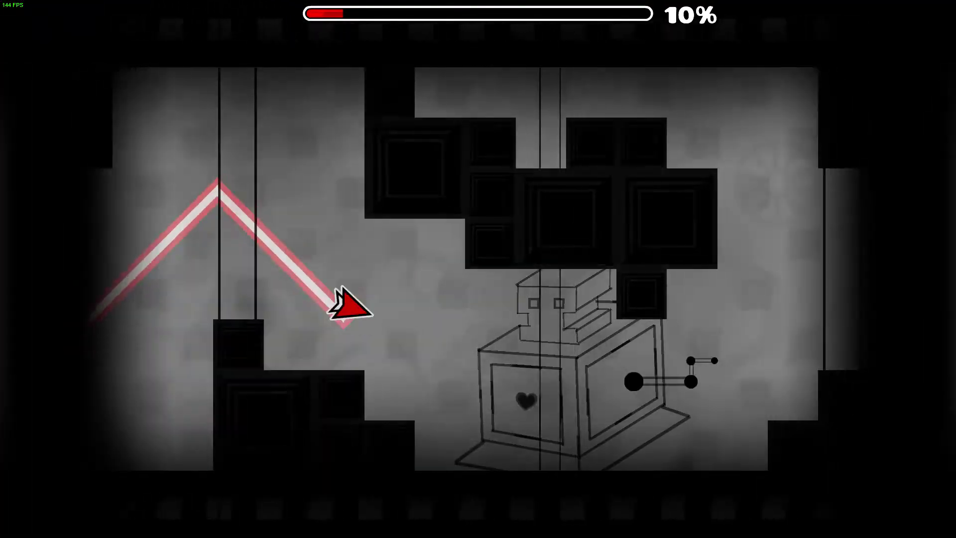
key(space)
key(space)
key(space)
key(space)
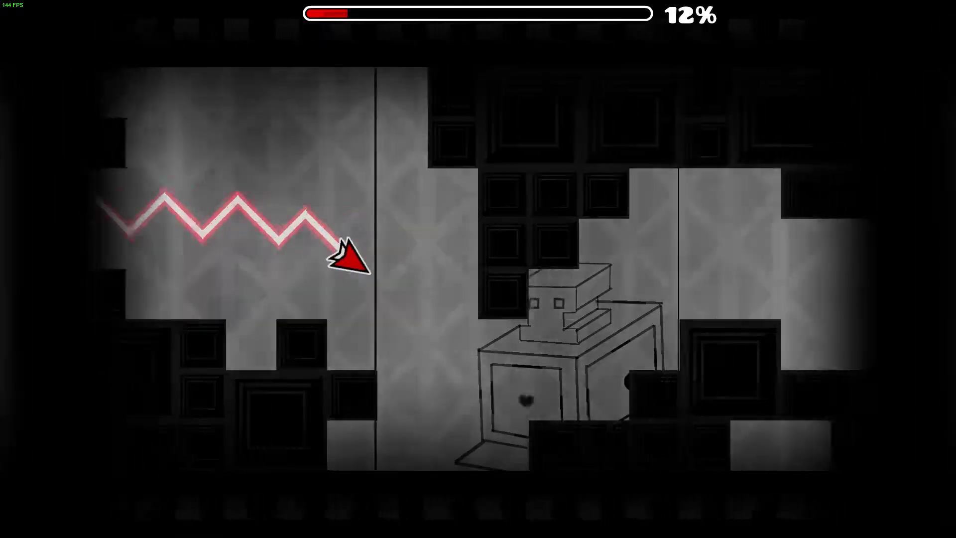
key(space)
key(space)
key(space)
key(space)
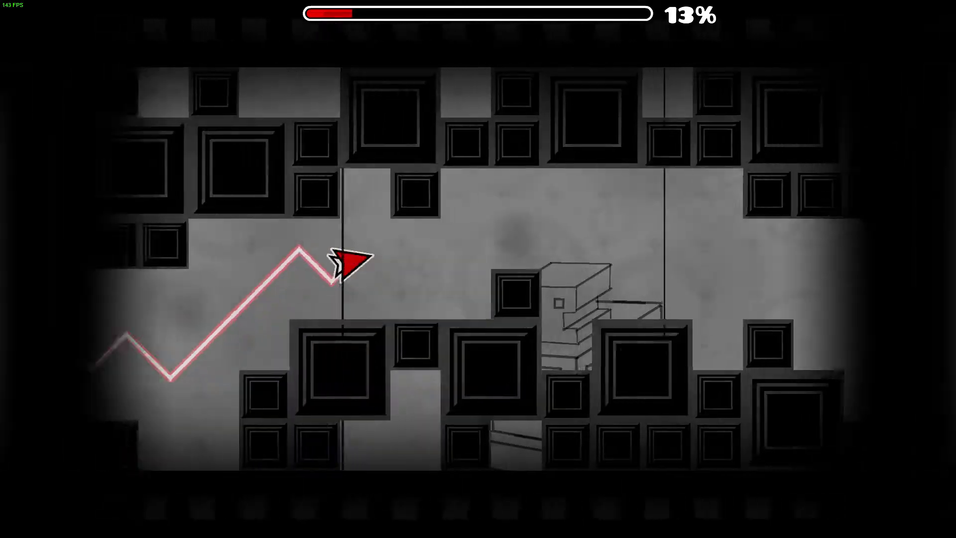
key(space)
key(space)
key(space)
key(space)
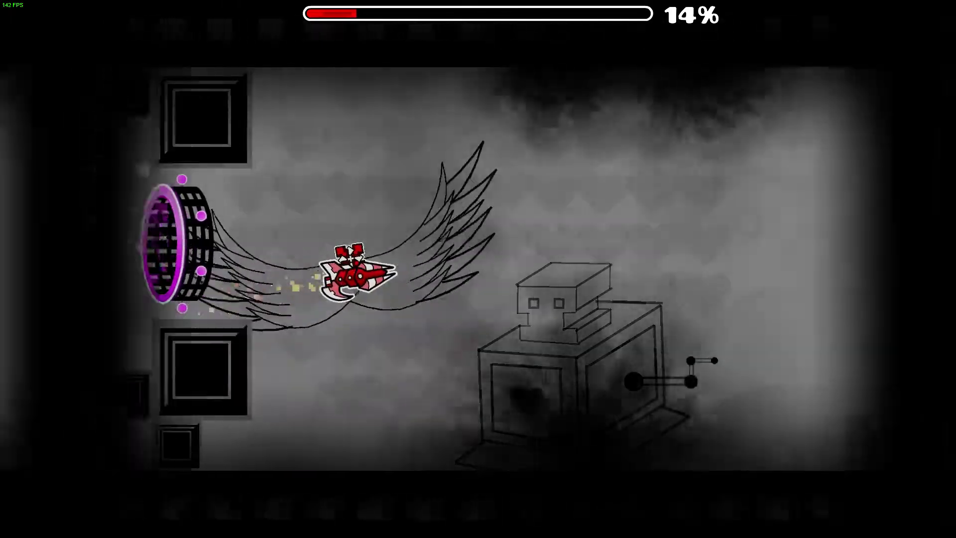
key(space)
key(space)
key(space)
key(space)
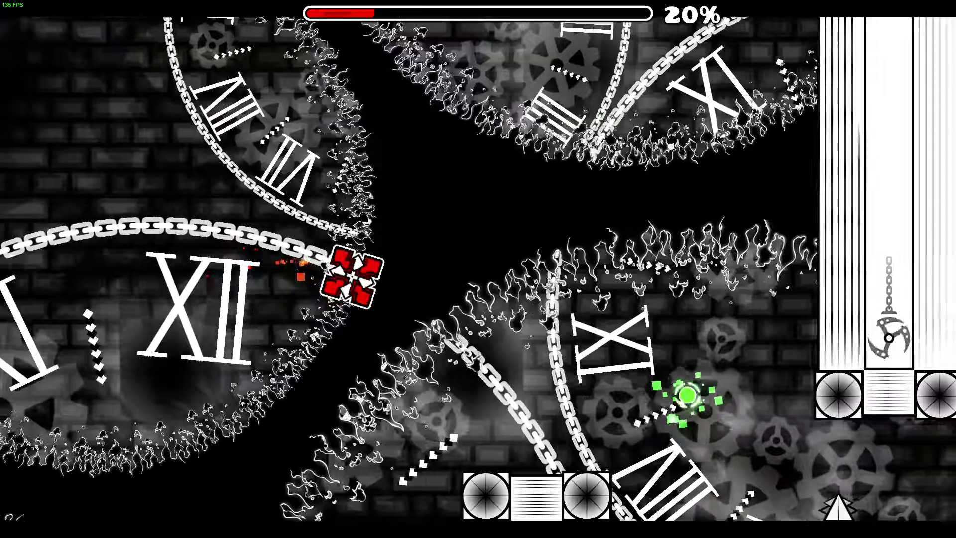
- Flip the ball's gravity past the clock obstacles, orbs and spiked pillars to 25%
key(space)
key(space)
key(space)
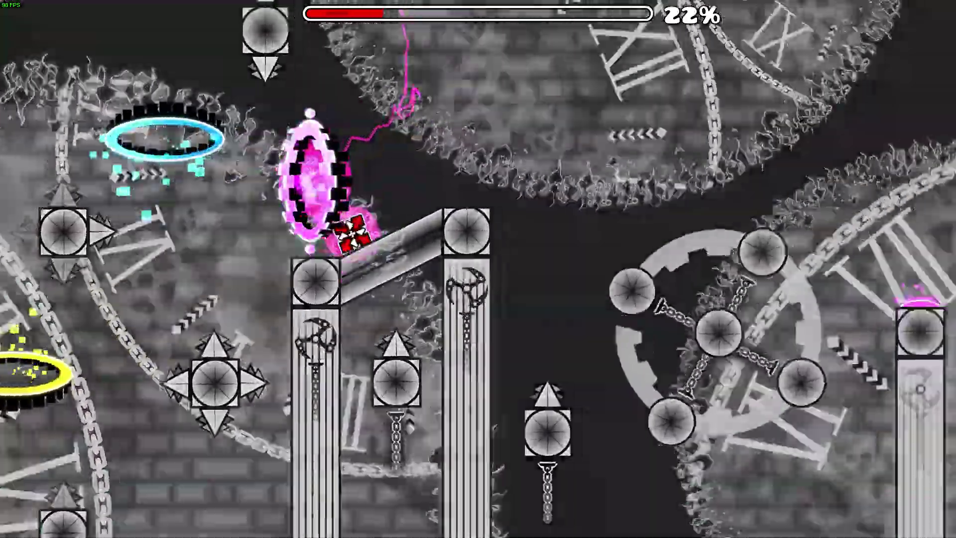
key(space)
key(space)
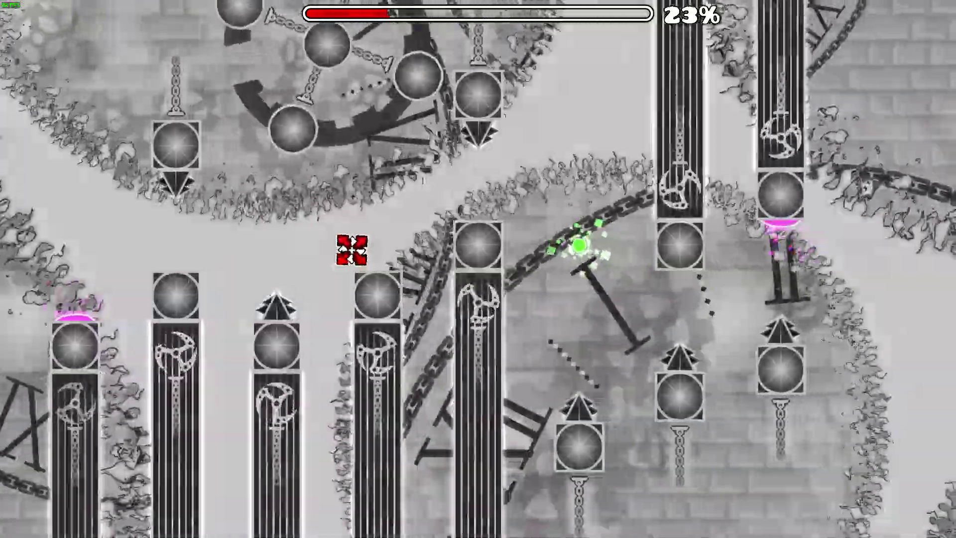
key(space)
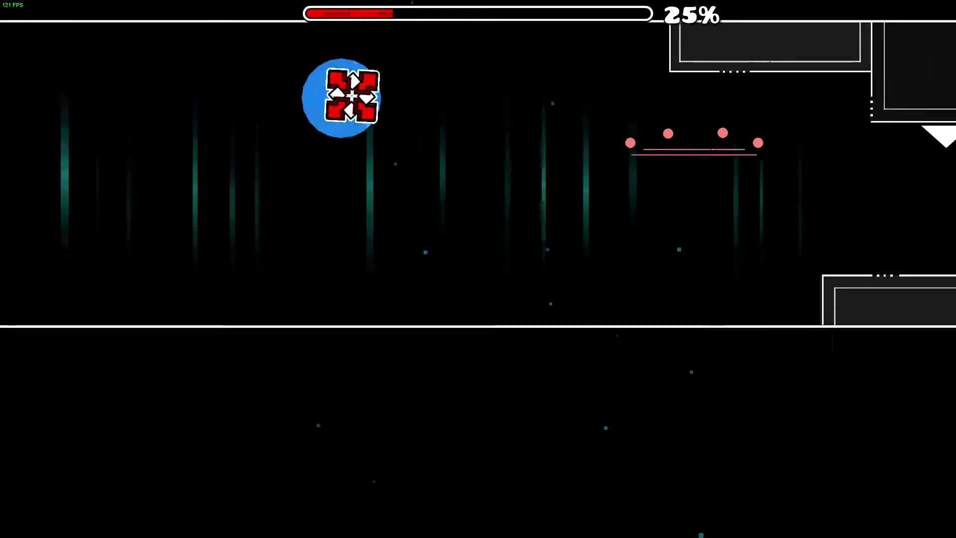
key(space)
key(space)
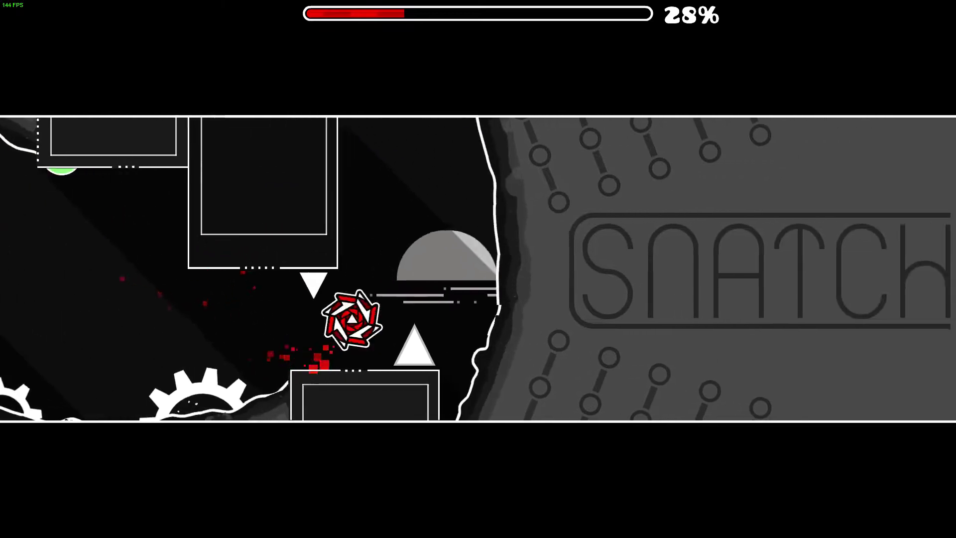
- Fly the ship through the gap, yellow and blue portals, and the corridor
key(space)
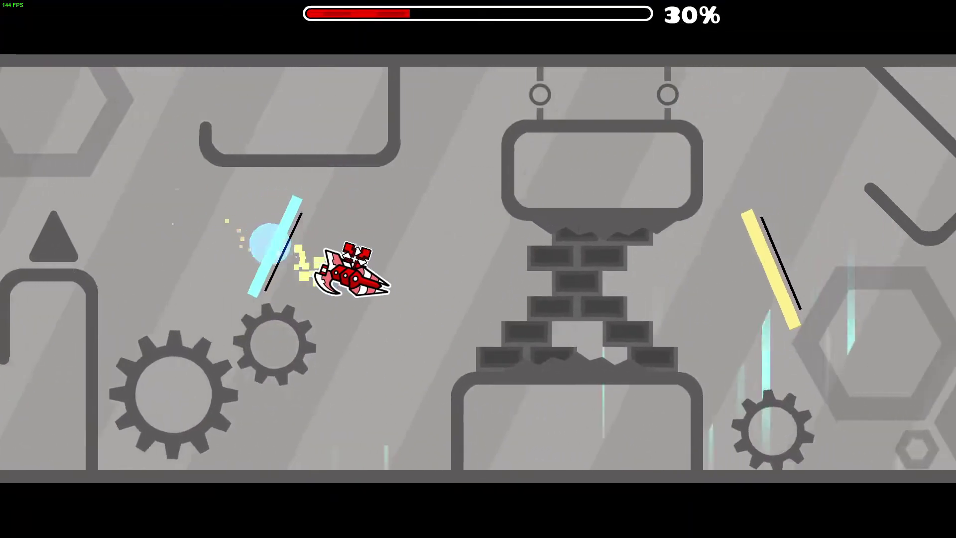
key(space)
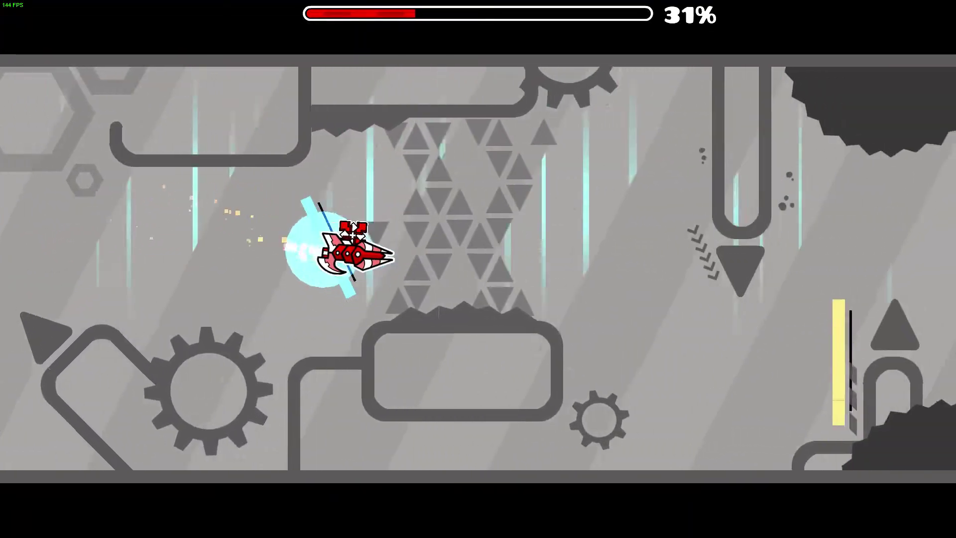
key(space)
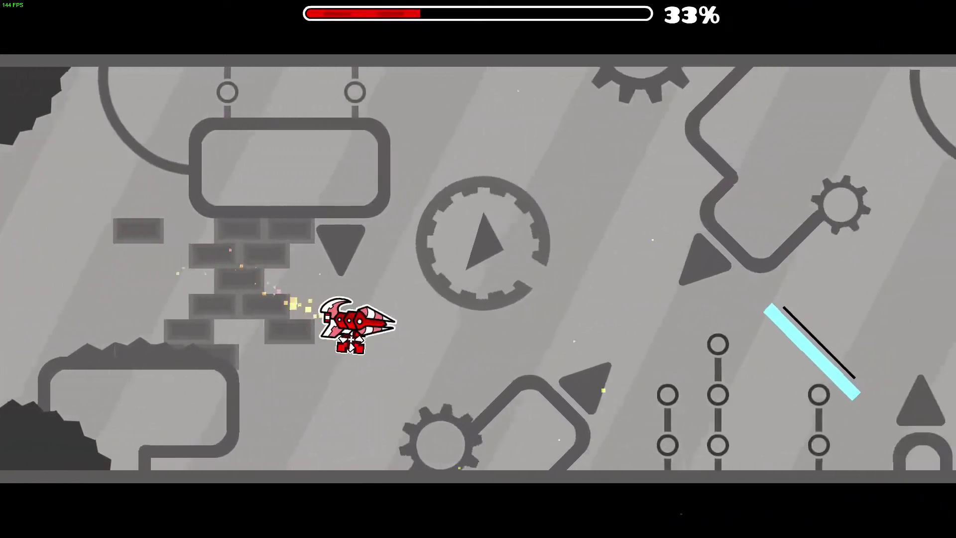
key(space)
key(space)
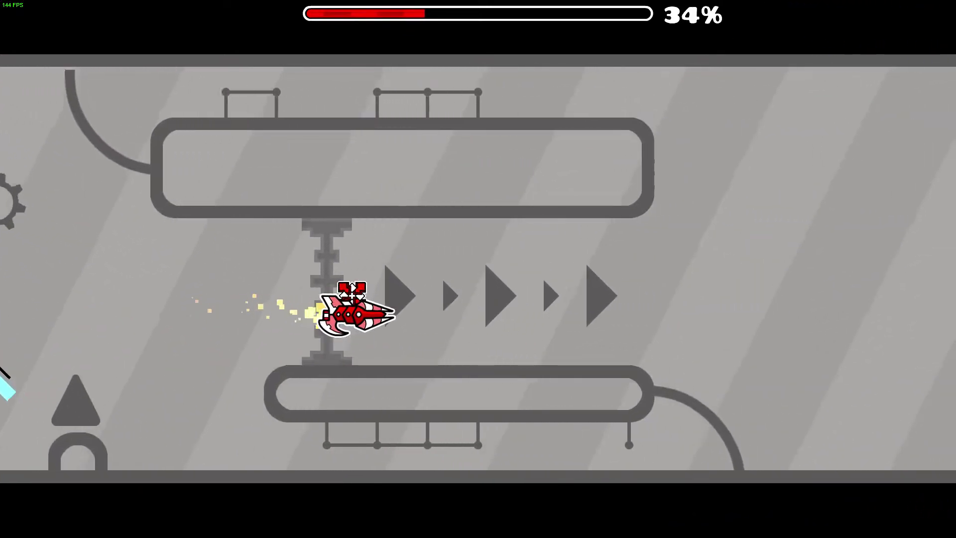
key(space)
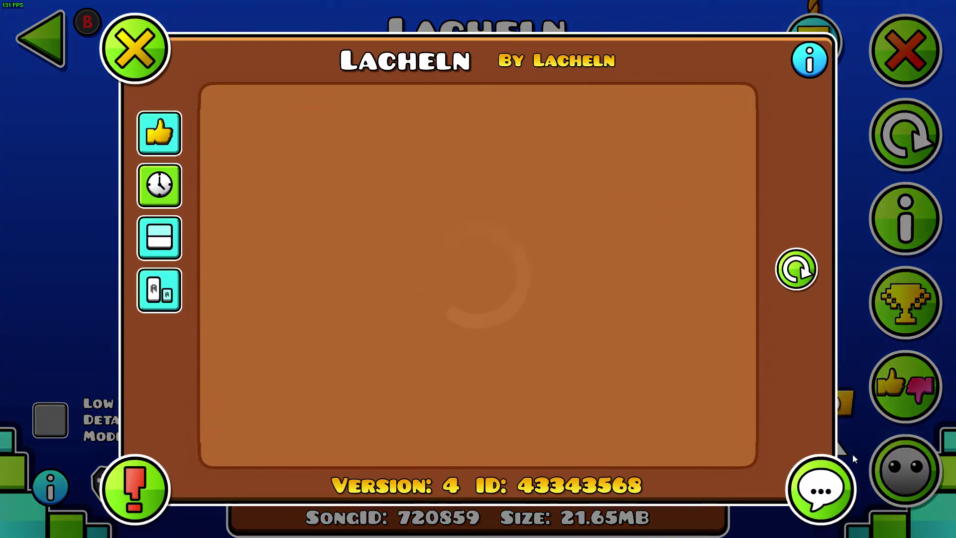
- Post a 'GG 30 Attempts' comment on Lacheln and return to the level page
click(821, 489)
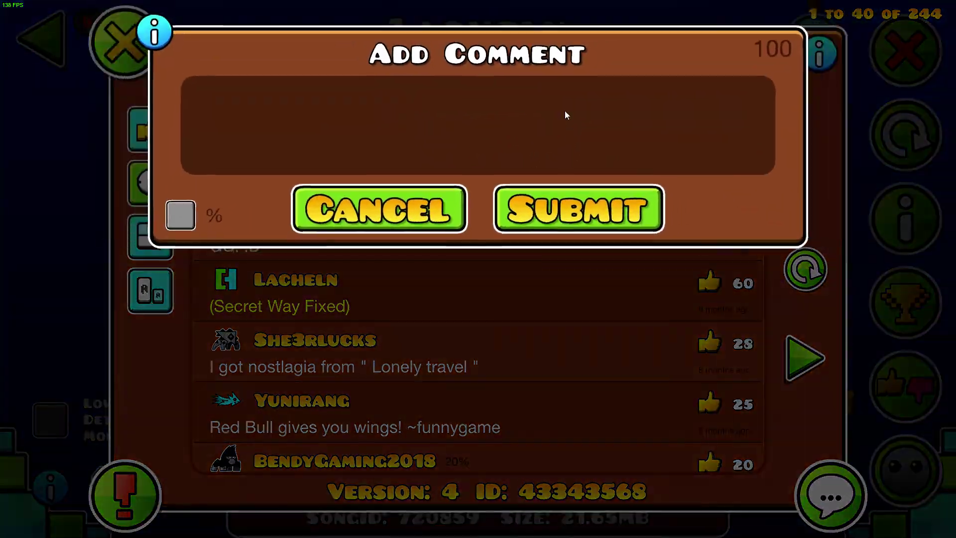
text(GG 30 )
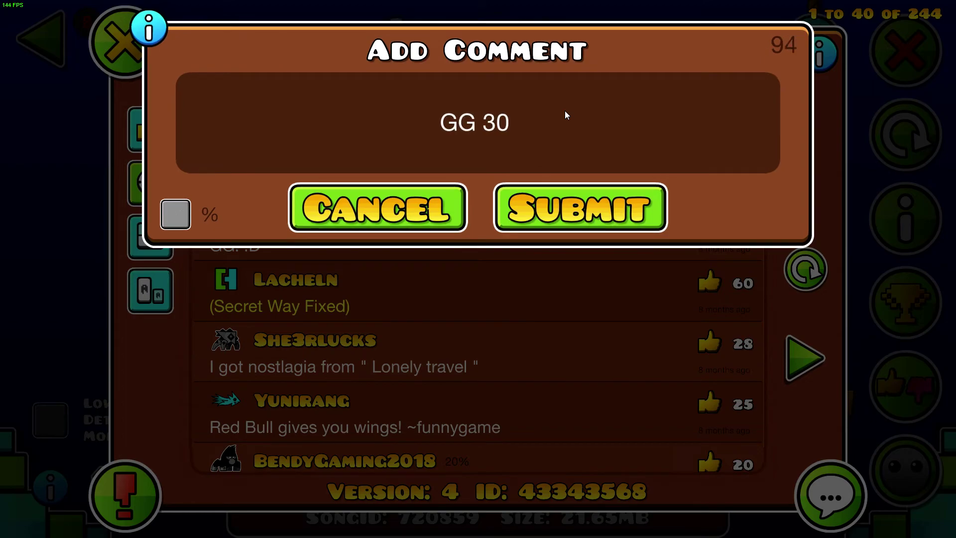
text(Attempts)
click(175, 214)
click(580, 208)
key(Escape)
- Check the level's leaderboard, then like Lacheln
click(904, 300)
key(Escape)
click(906, 378)
click(440, 281)
- Choose and send a demon difficulty rating for Lacheln
click(310, 143)
click(270, 257)
click(575, 385)
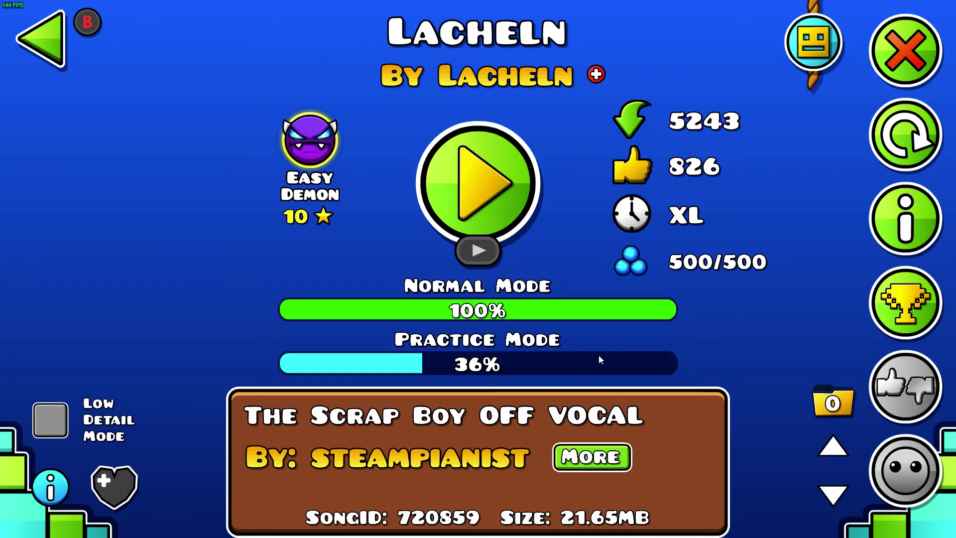